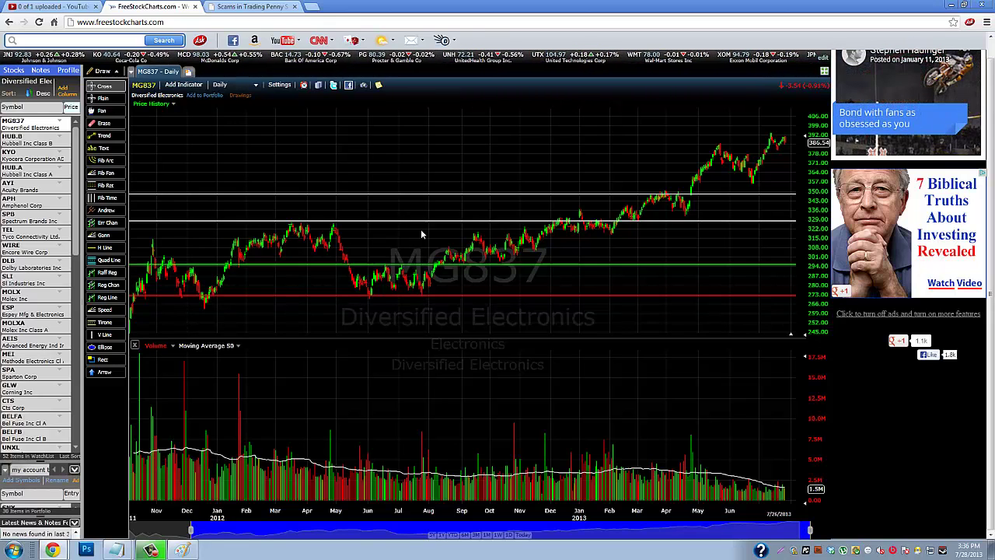
Step: Load the HUB.B (Hubbell Inc Class B) daily chart from the watchlist
click(13, 142)
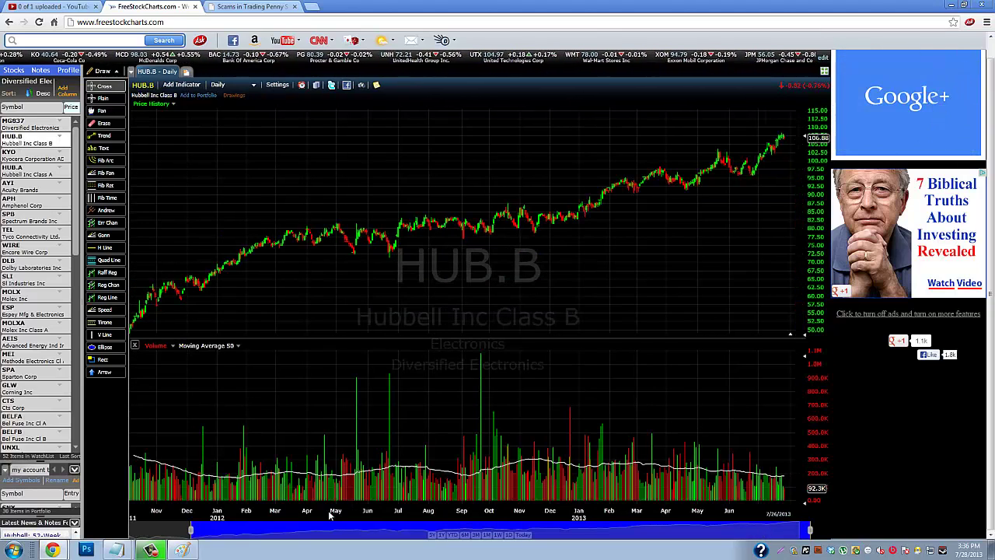
Step: Extend the chart range back to Sep 2011 and draw a horizontal support line at about 60
drag(196, 531, 103, 523)
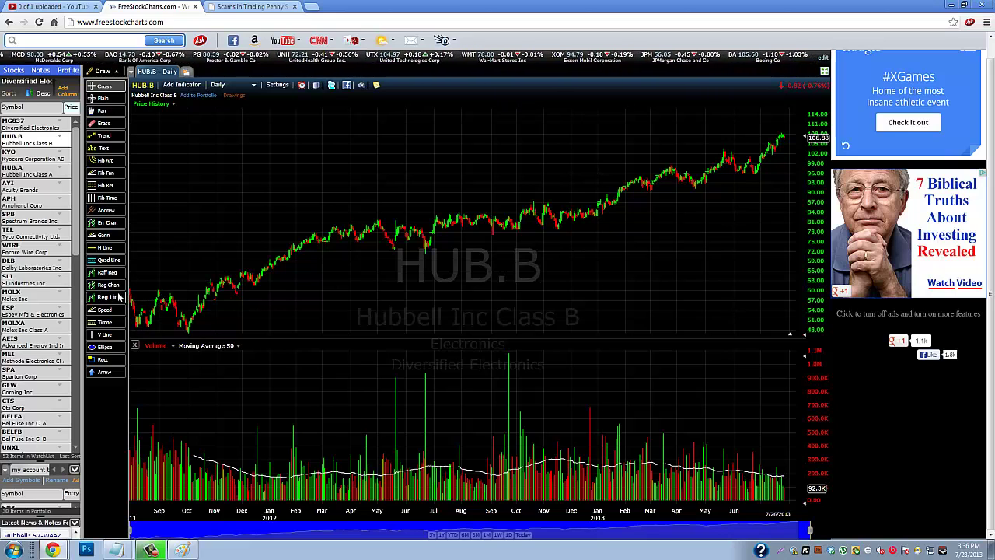
click(105, 247)
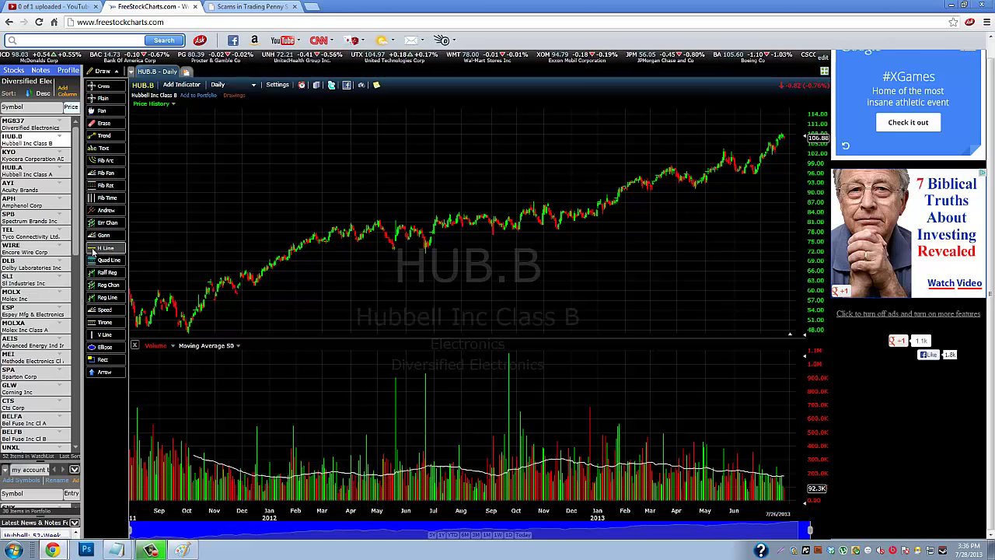
click(145, 287)
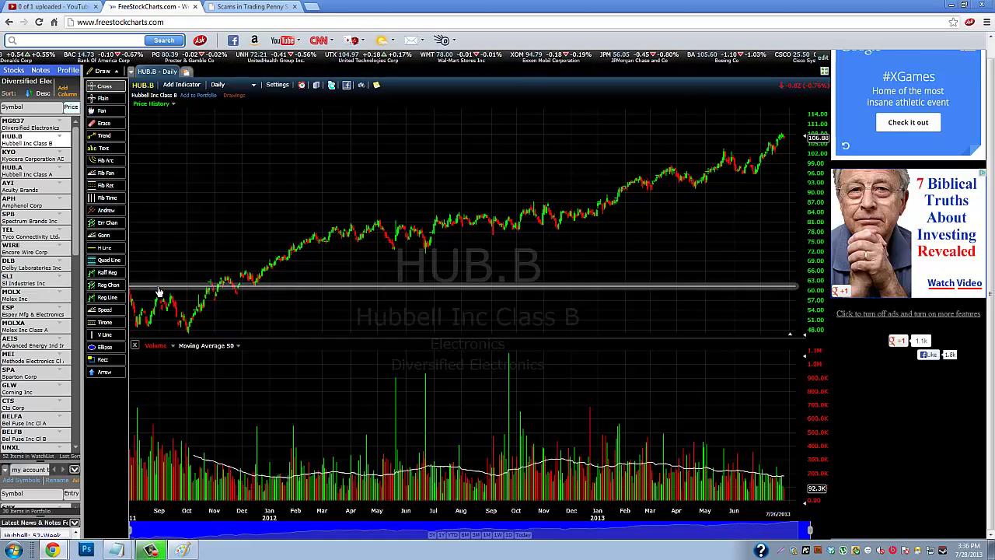
drag(158, 293, 161, 307)
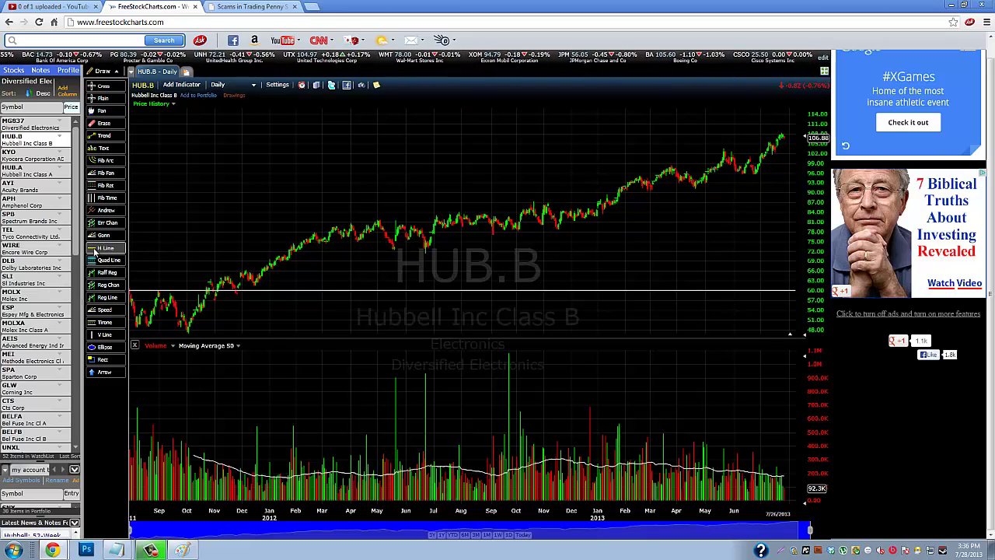
right_click(192, 335)
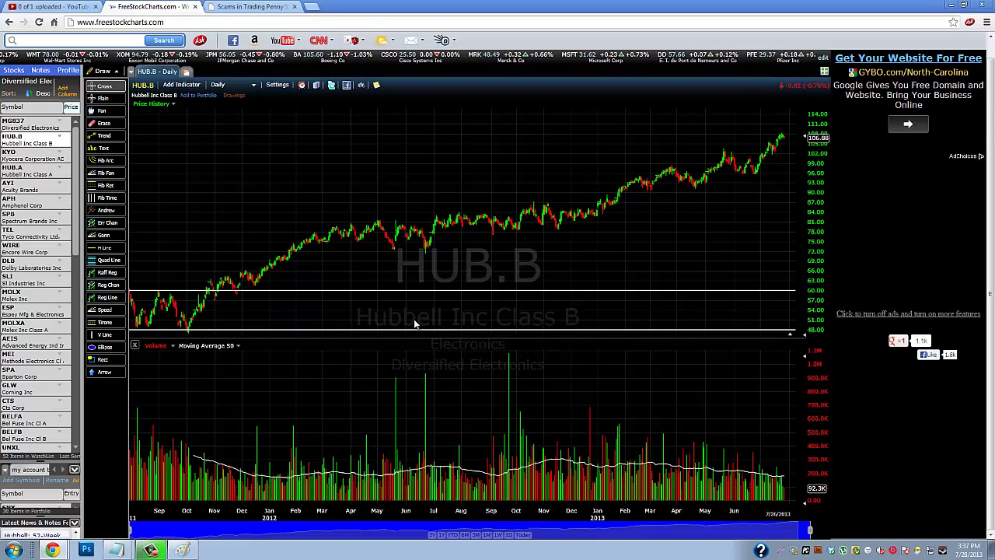
Step: Check the price read-outs for mid-March 2012 and the start of 2013
click(333, 235)
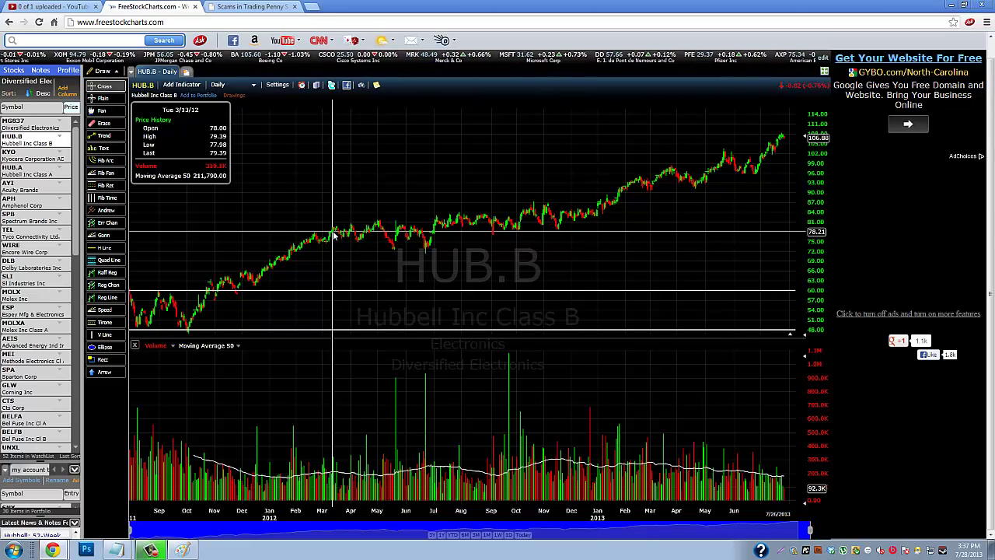
click(334, 235)
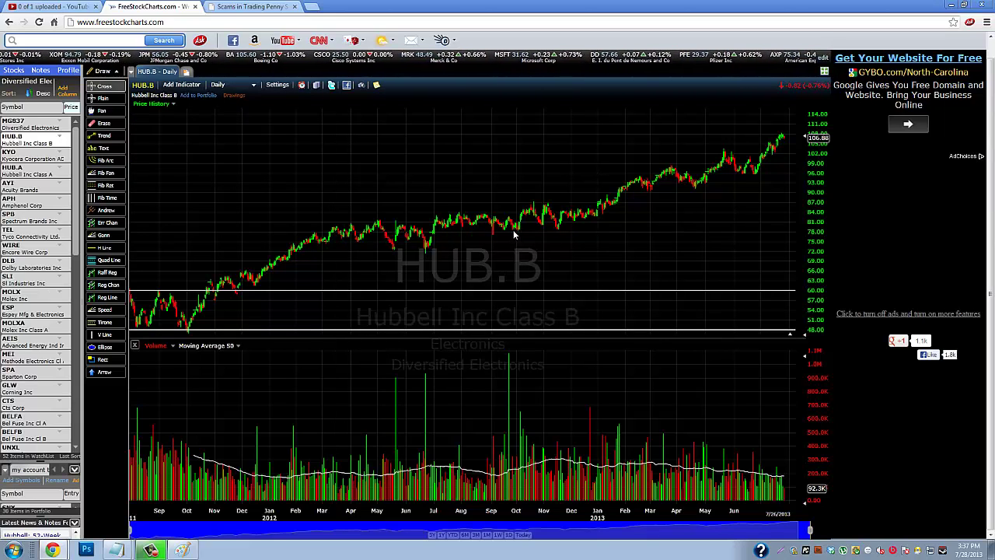
click(597, 224)
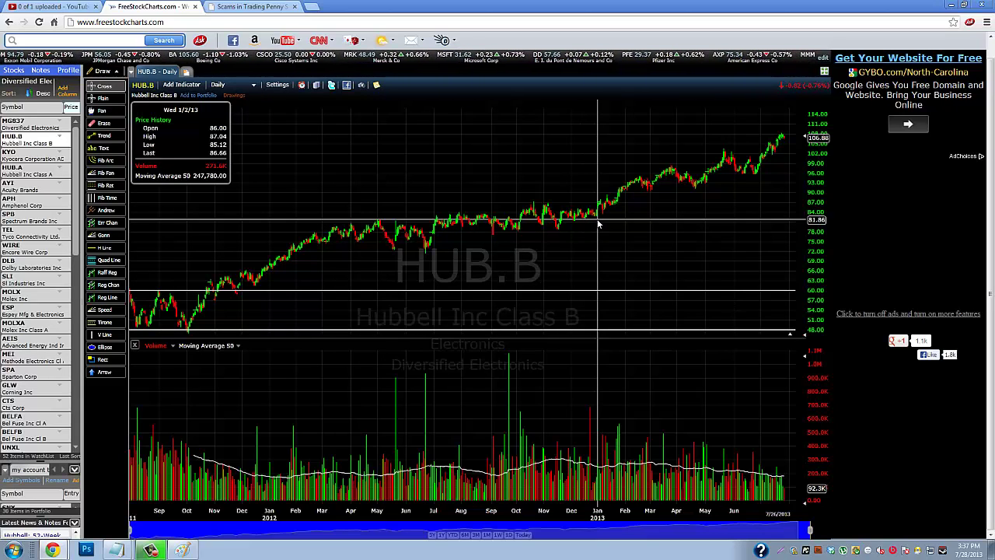
click(598, 224)
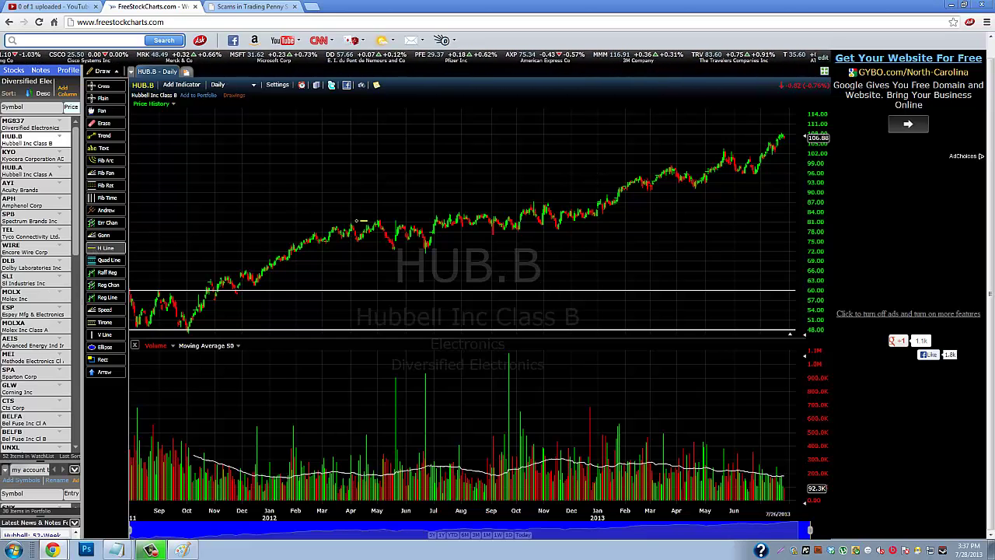
Step: Draw horizontal lines across the 2012 highs and near 72, raising the upper one to about 87
click(363, 212)
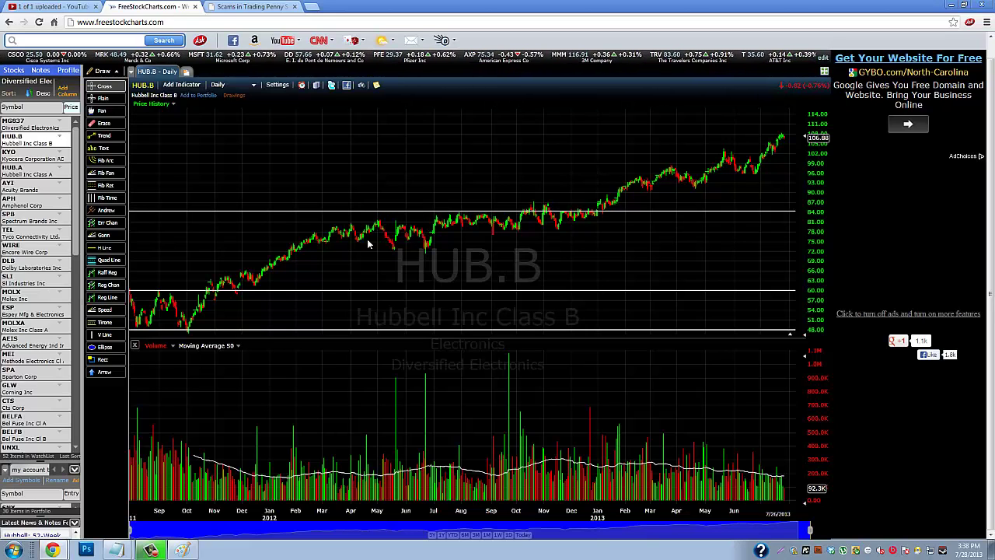
click(98, 247)
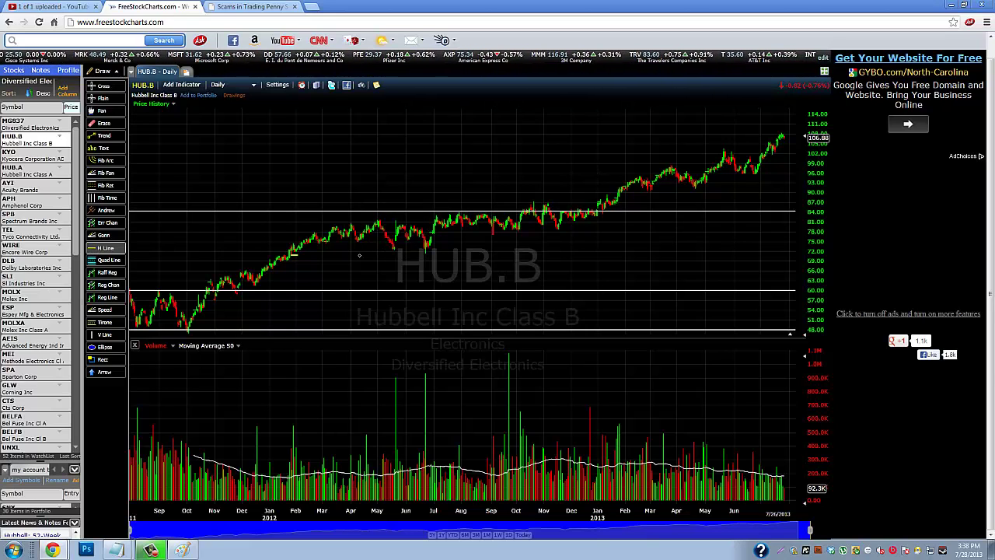
click(406, 256)
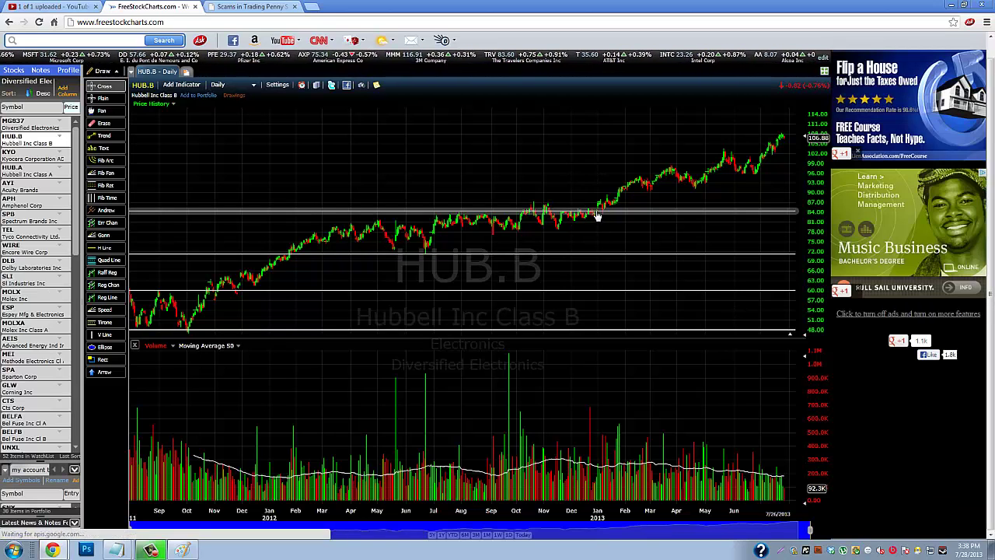
drag(582, 215, 581, 205)
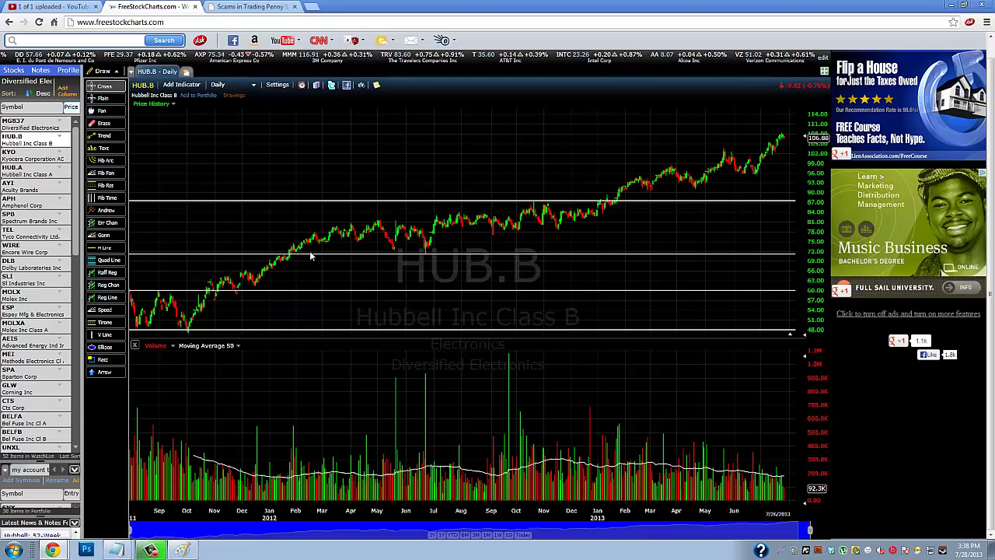
mouse_move(293, 264)
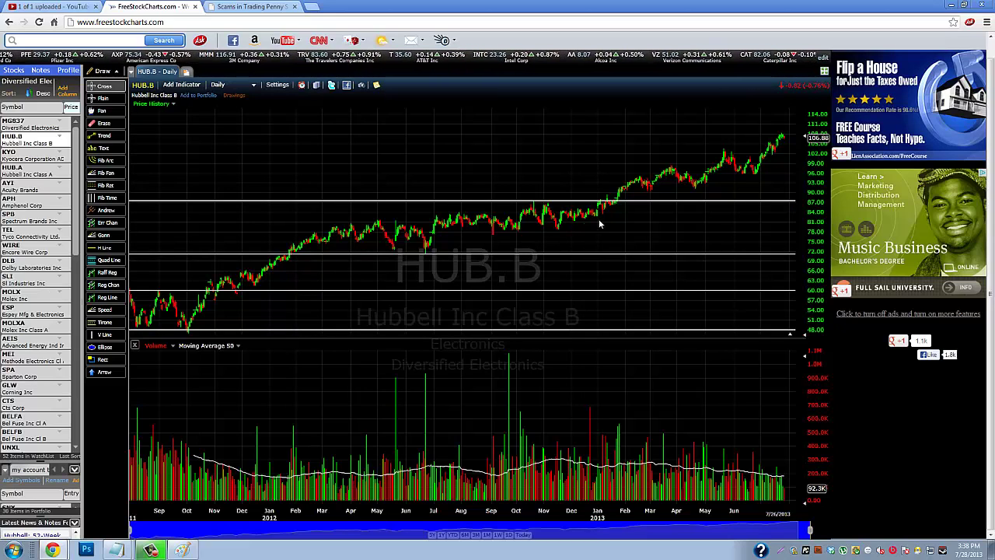
mouse_move(613, 215)
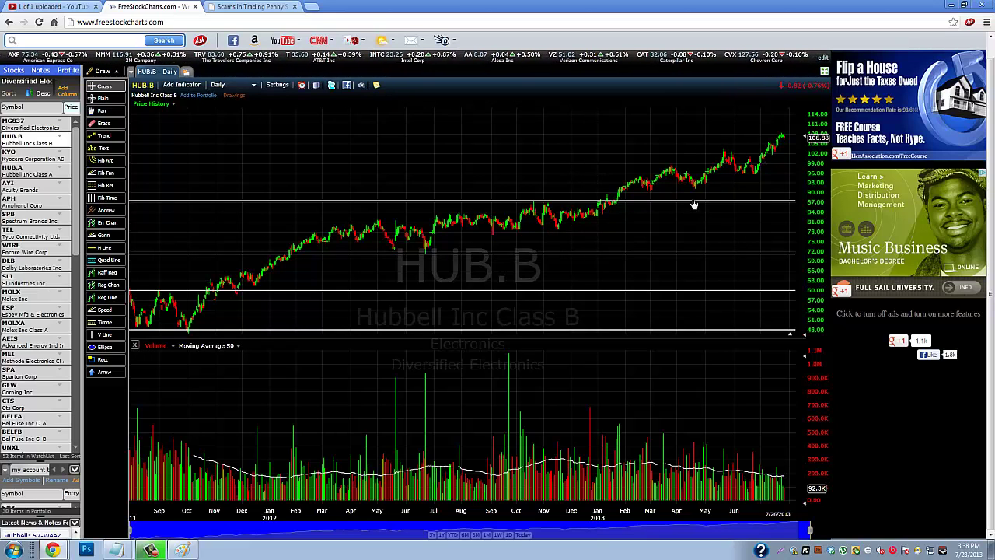
Step: Switch the HUB.B chart interval to yearly candles
click(253, 85)
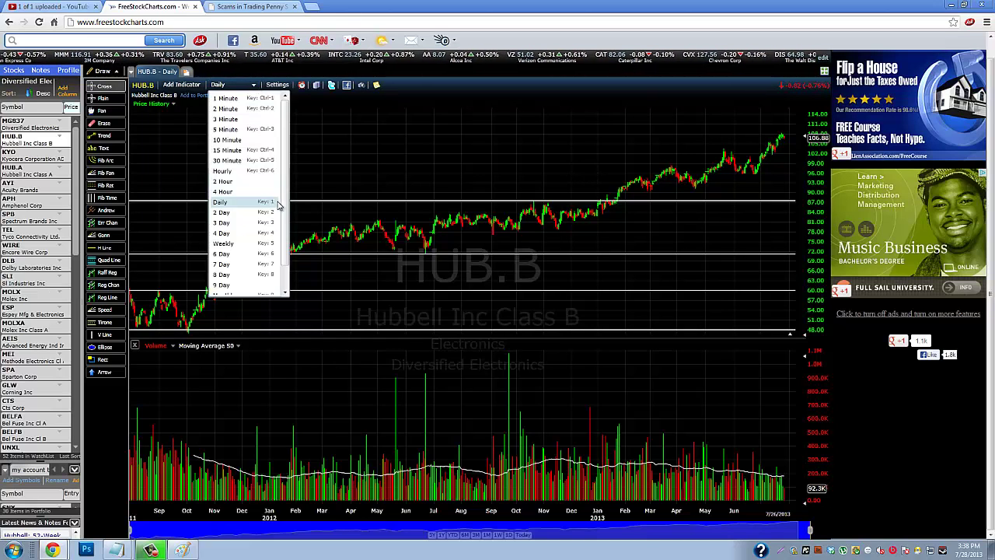
scroll(281, 259, down, 1)
click(222, 290)
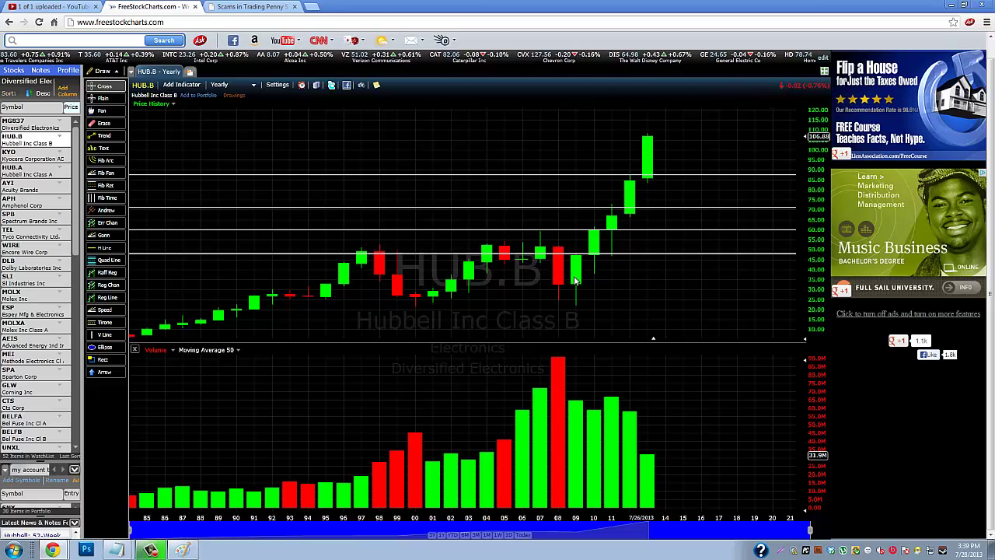
Step: Remove the unwanted horizontal lines, including the one near 87
right_click(564, 210)
click(592, 241)
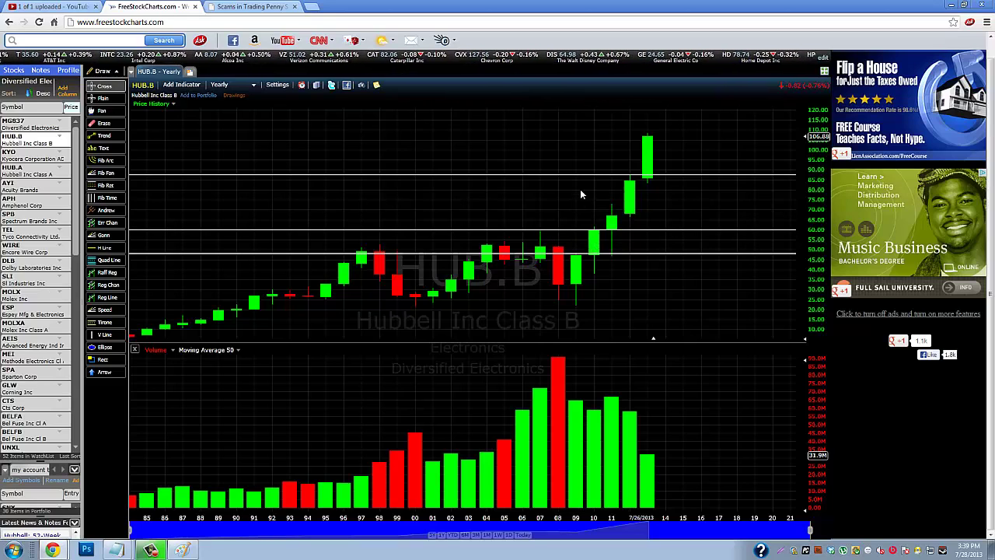
right_click(581, 178)
click(611, 209)
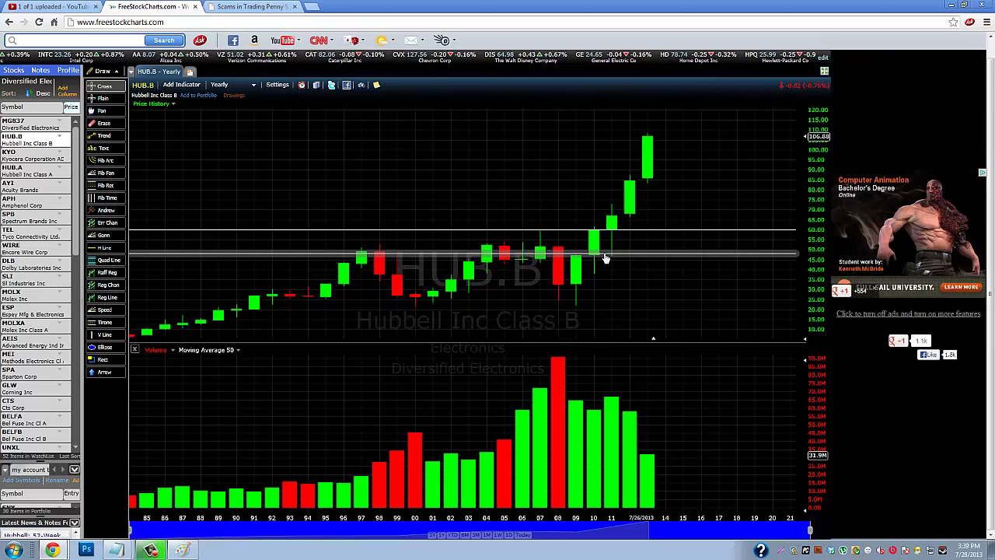
Step: Lower the second line to about 38.58 and make the 59.97 line cyan
drag(607, 257, 607, 275)
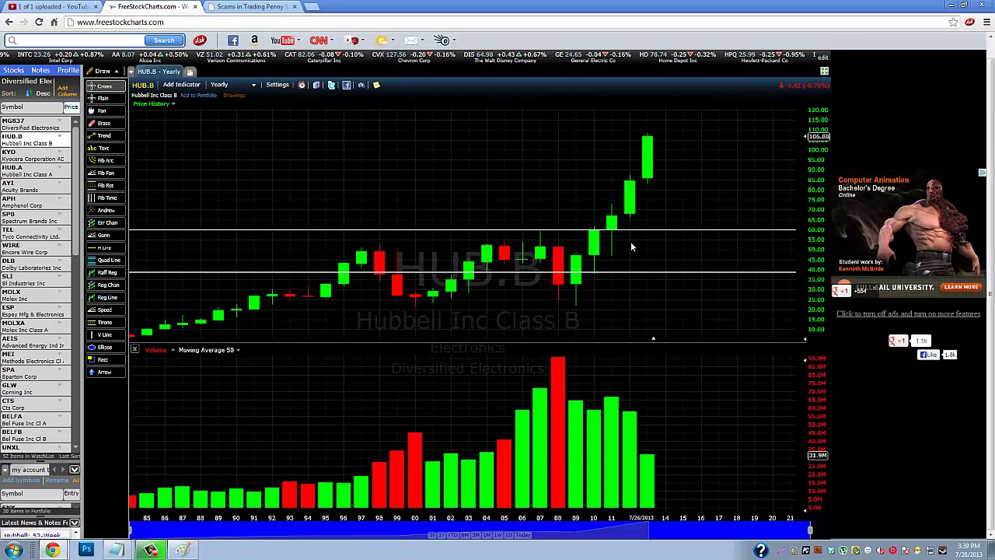
right_click(637, 231)
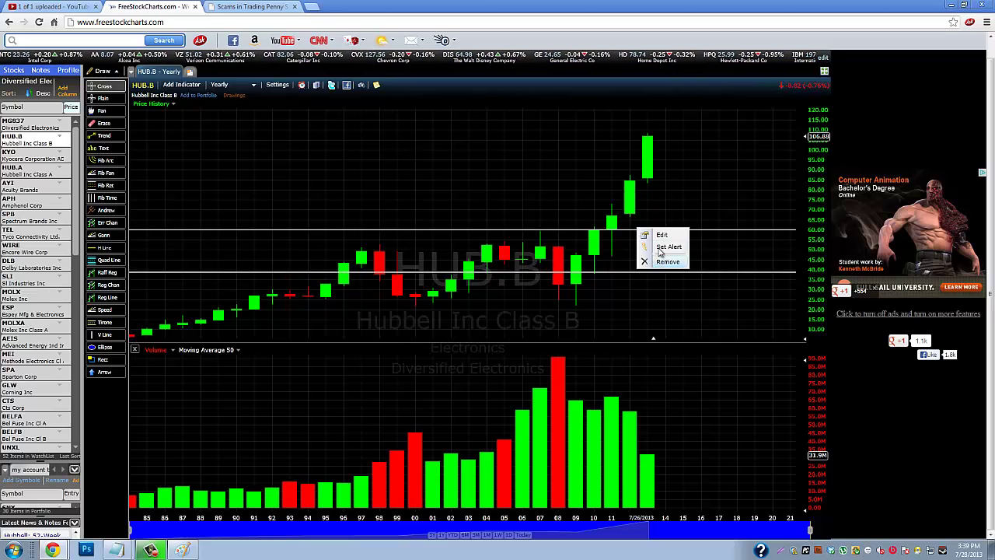
click(663, 236)
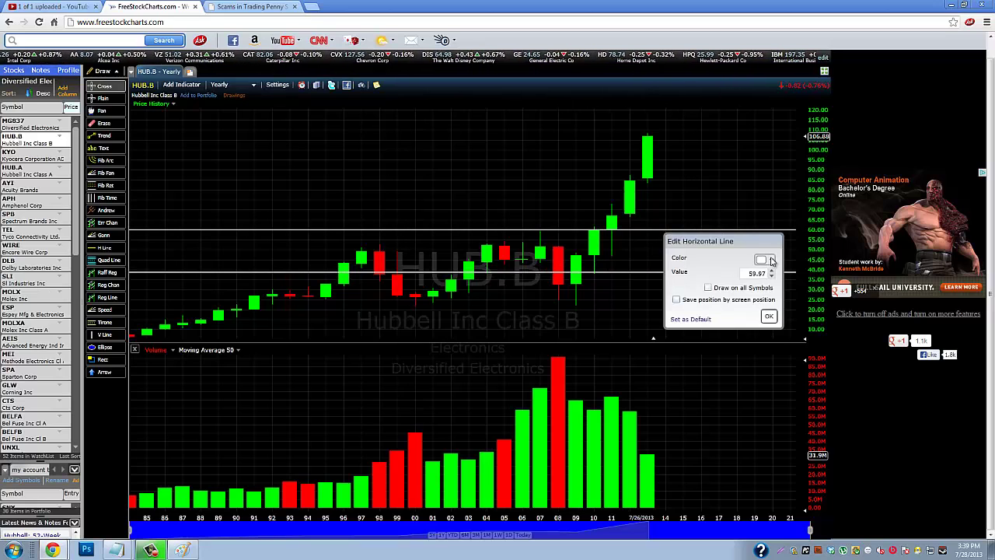
click(769, 260)
click(740, 329)
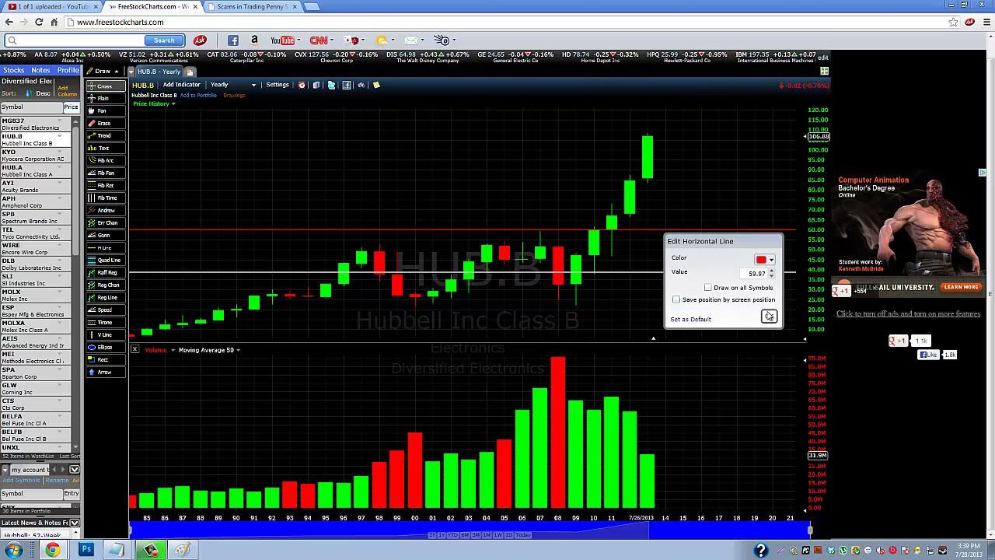
click(769, 259)
click(785, 324)
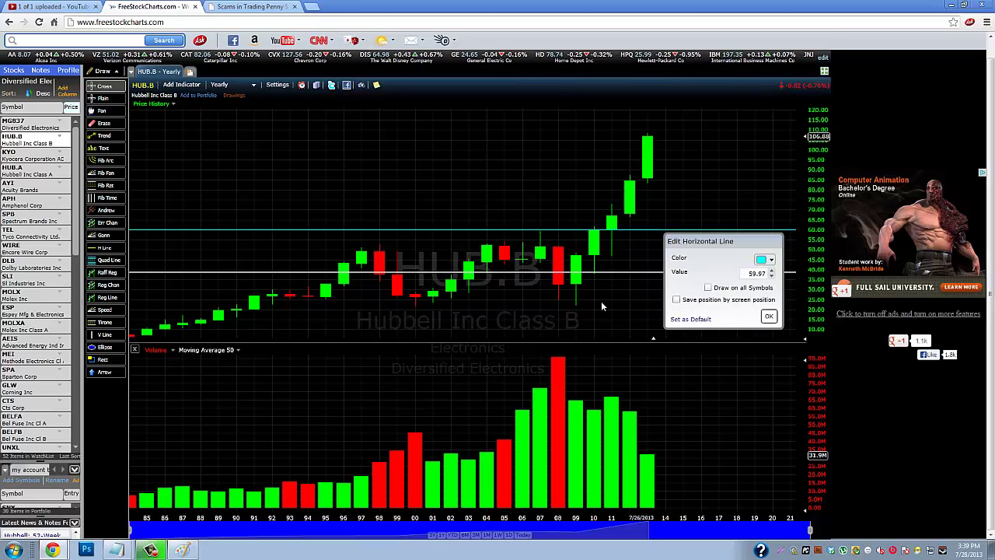
click(605, 303)
Step: Change the 38.58 horizontal line's colour to red
right_click(612, 273)
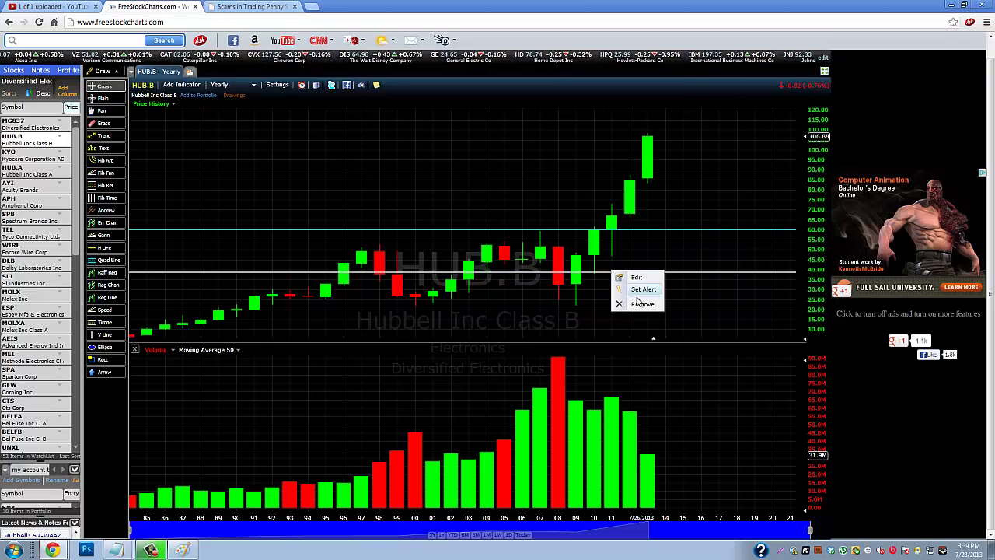
click(638, 277)
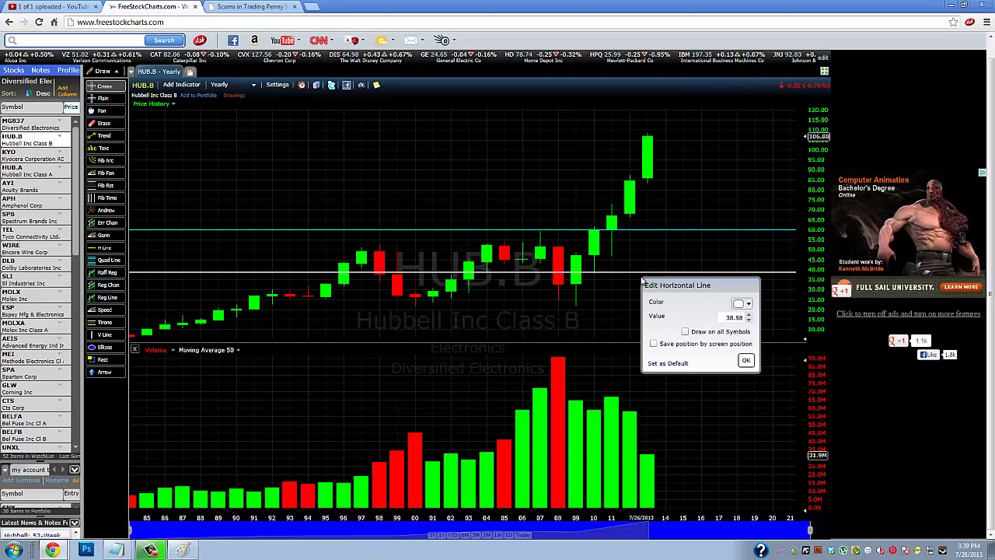
click(748, 304)
click(738, 375)
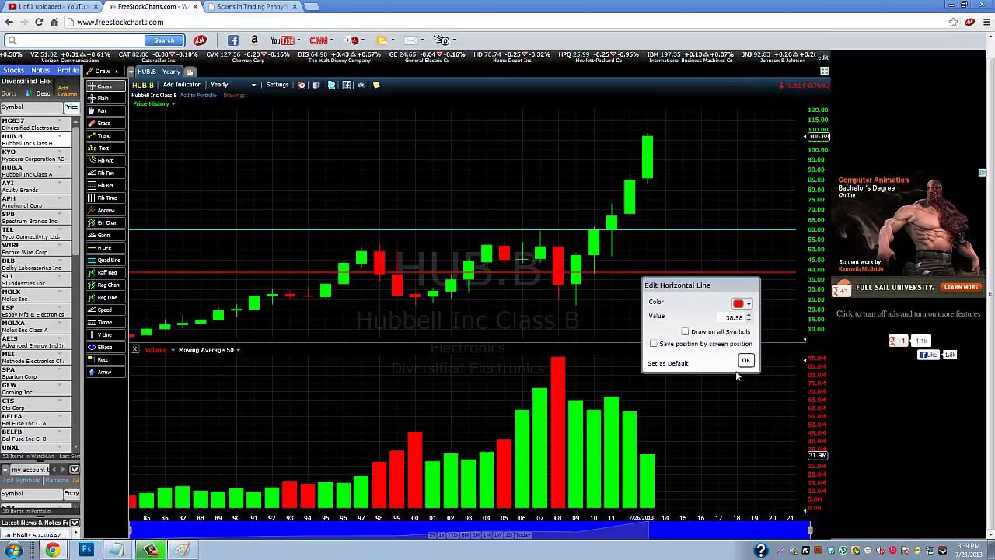
click(743, 360)
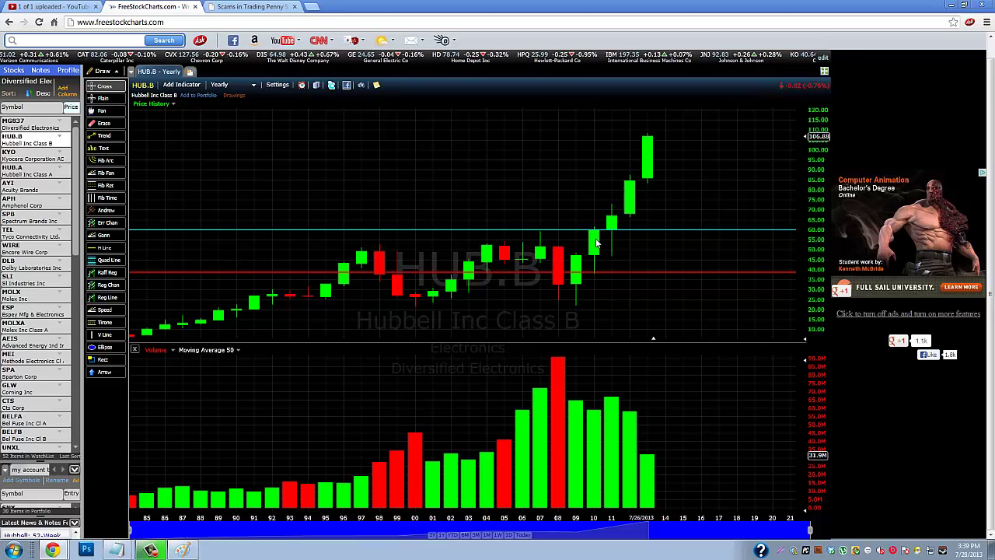
mouse_move(597, 243)
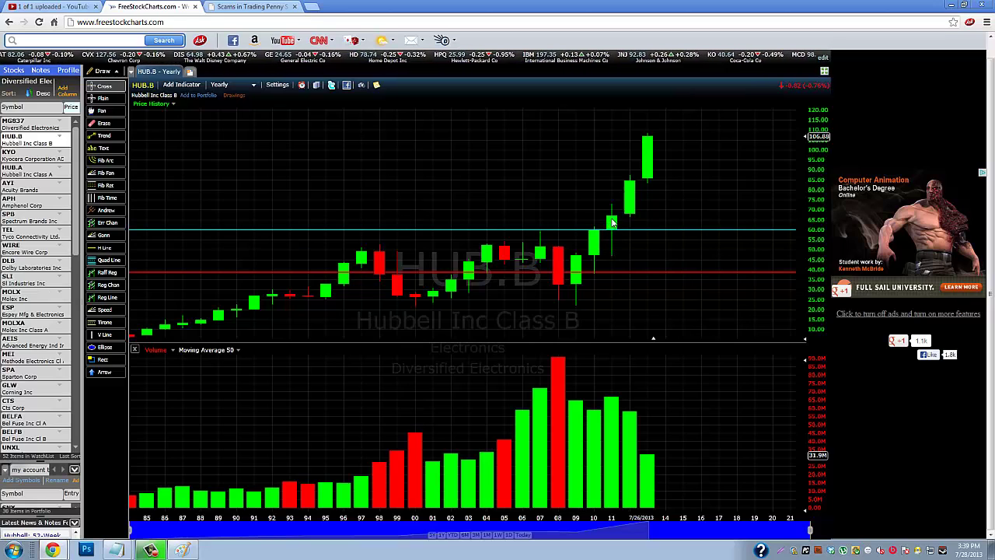
mouse_move(612, 224)
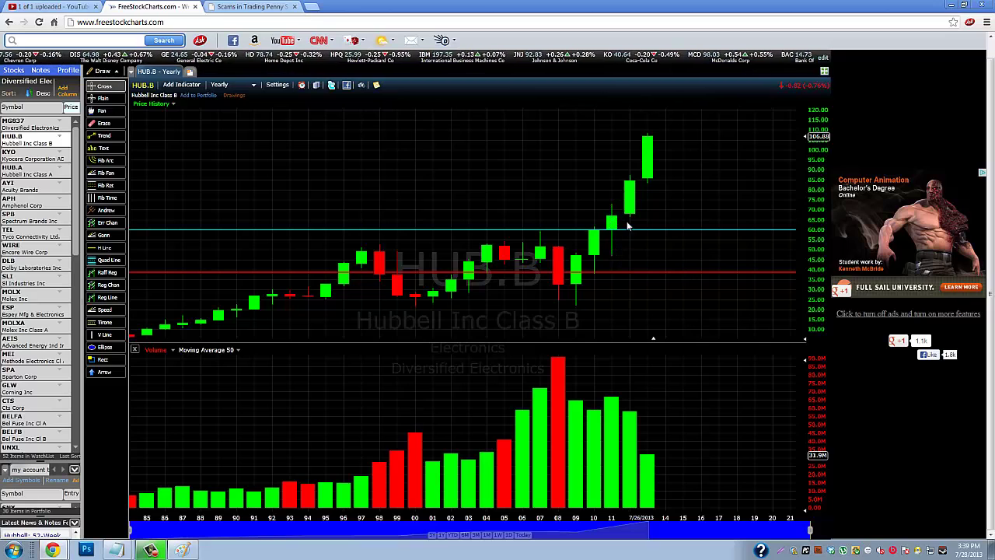
click(593, 243)
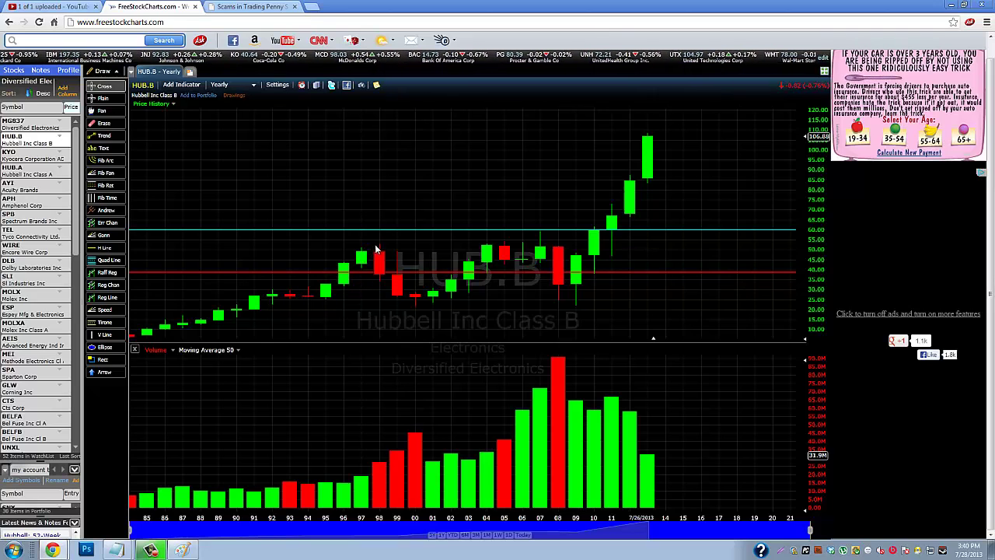
click(416, 305)
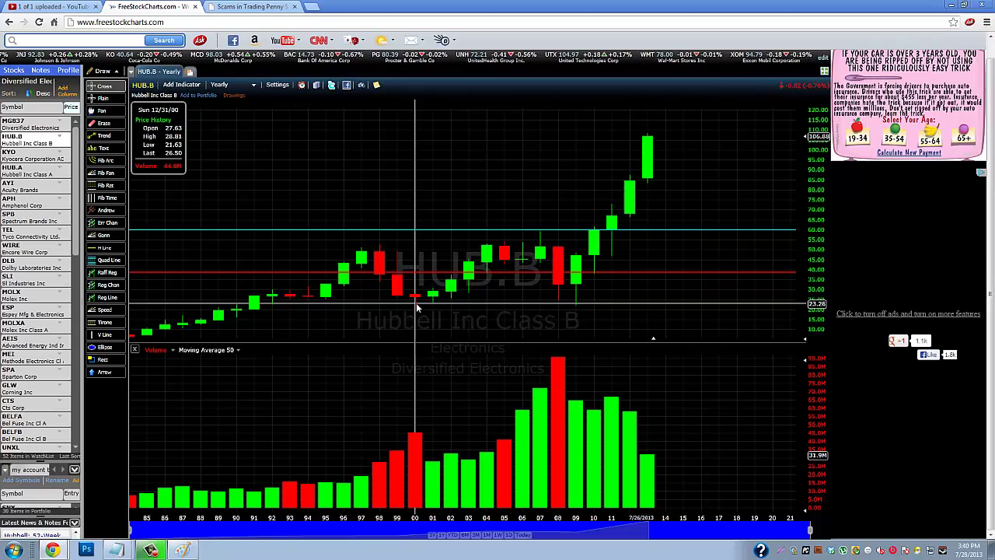
click(416, 303)
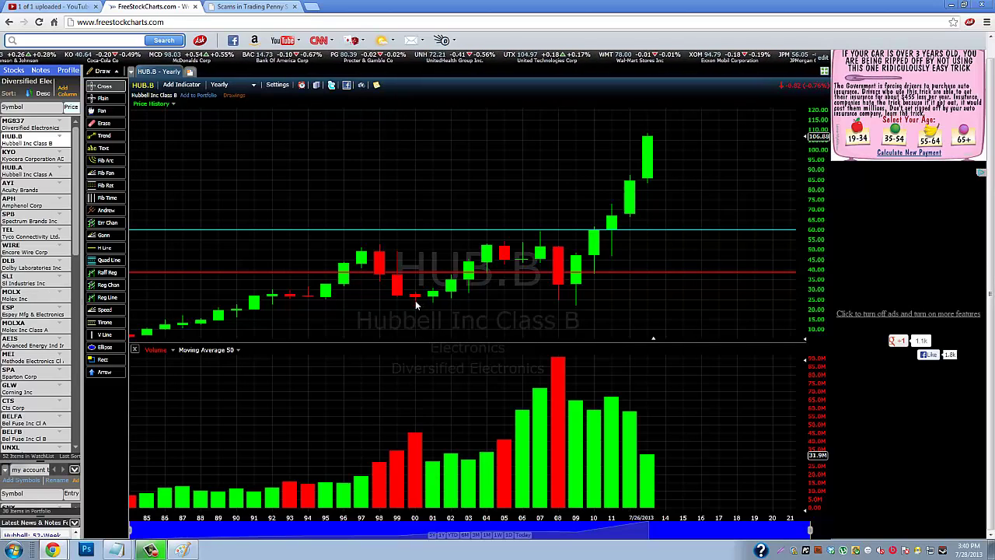
click(415, 303)
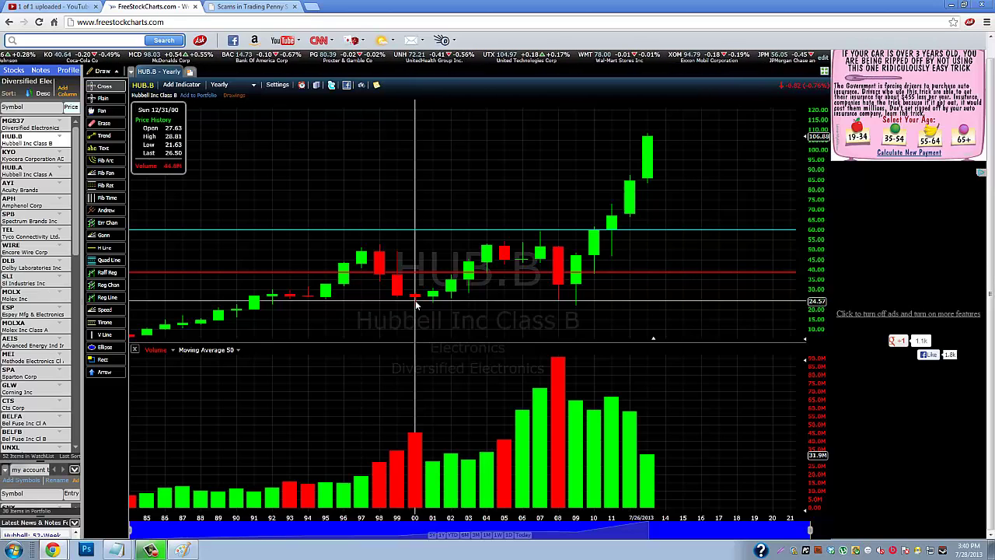
click(417, 304)
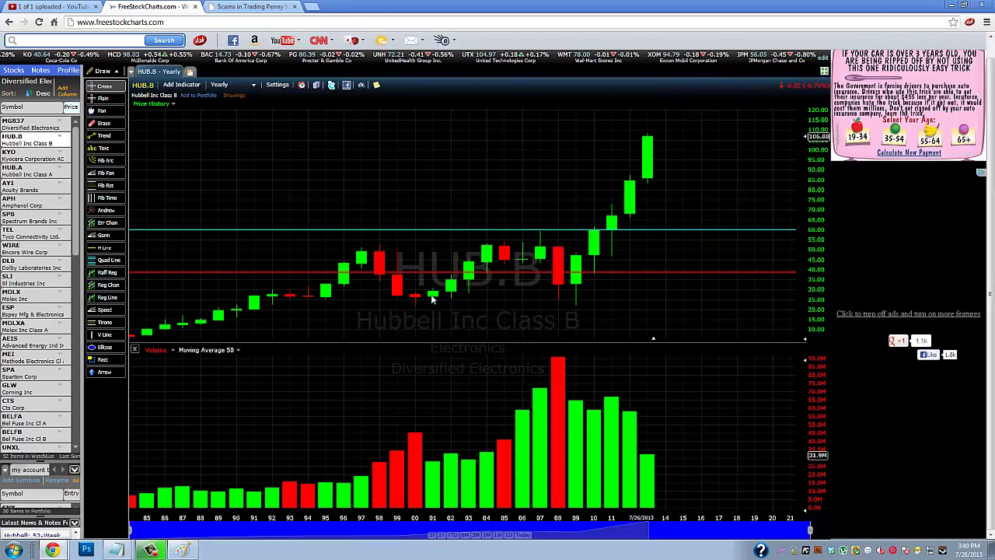